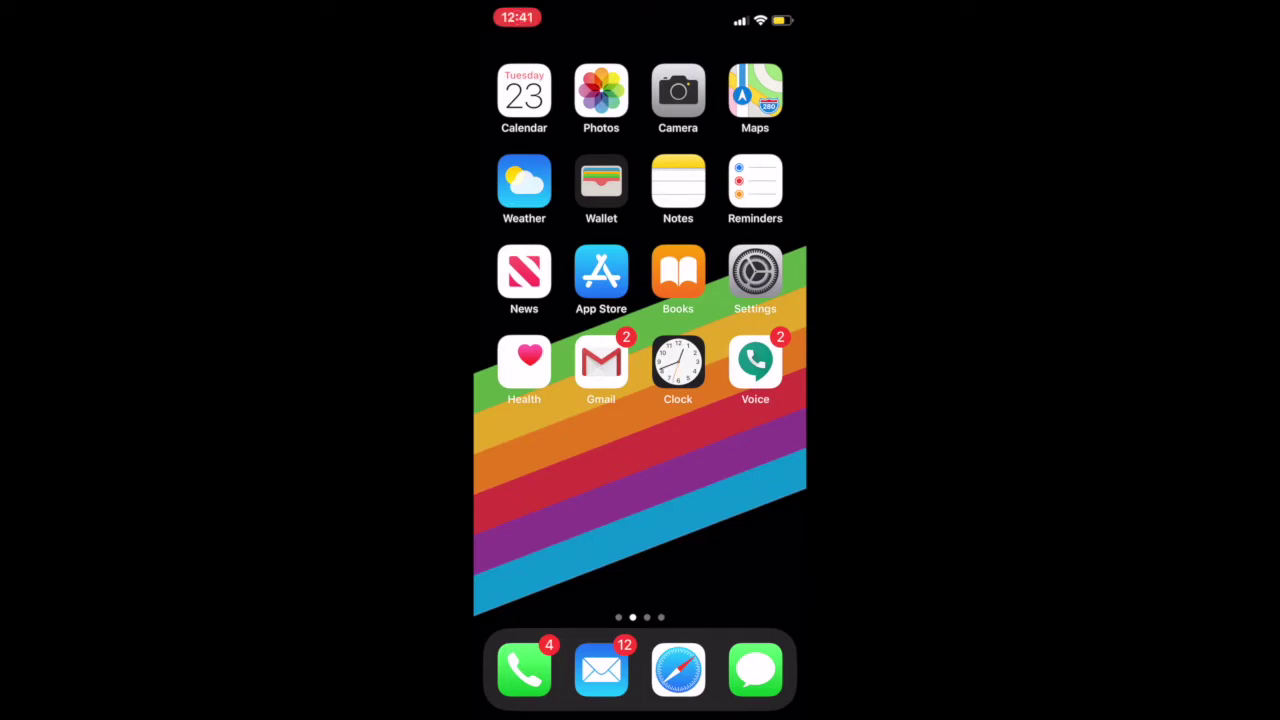
# - From the App Store, launch Adobe Scan Digital PDF Scanner to its empty scan list
pyautogui.click(601, 272)
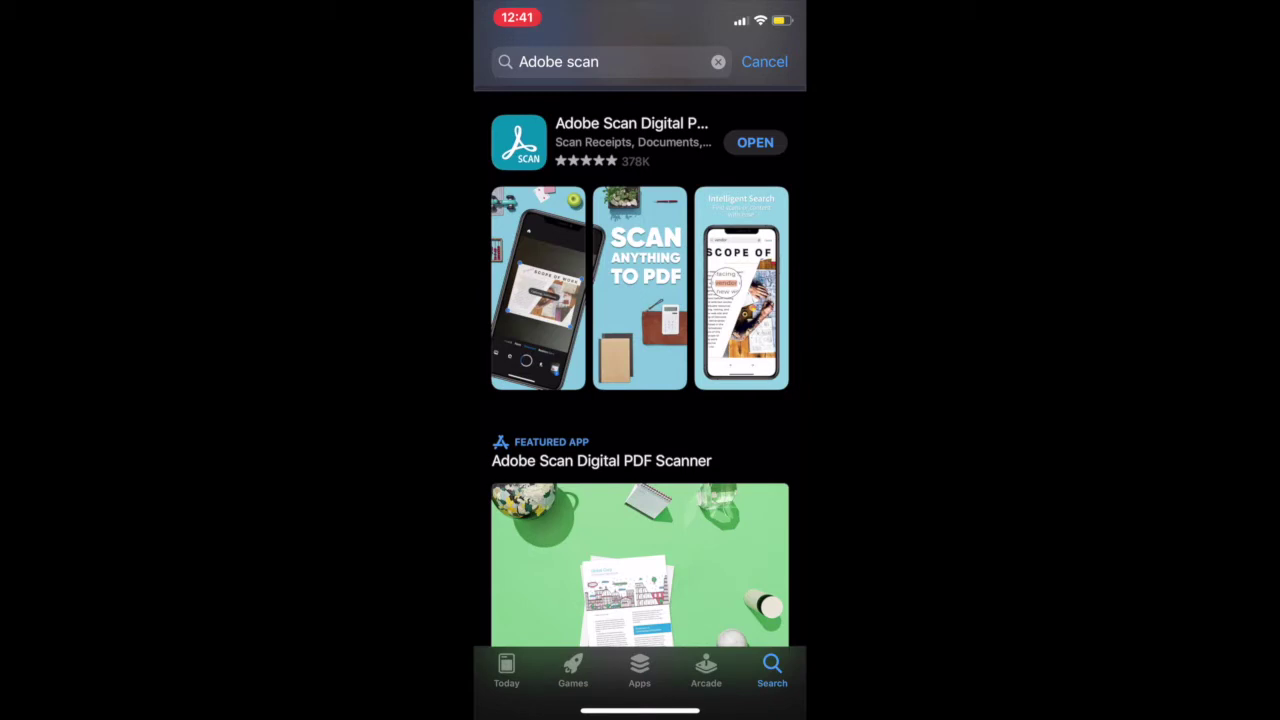
pyautogui.click(755, 142)
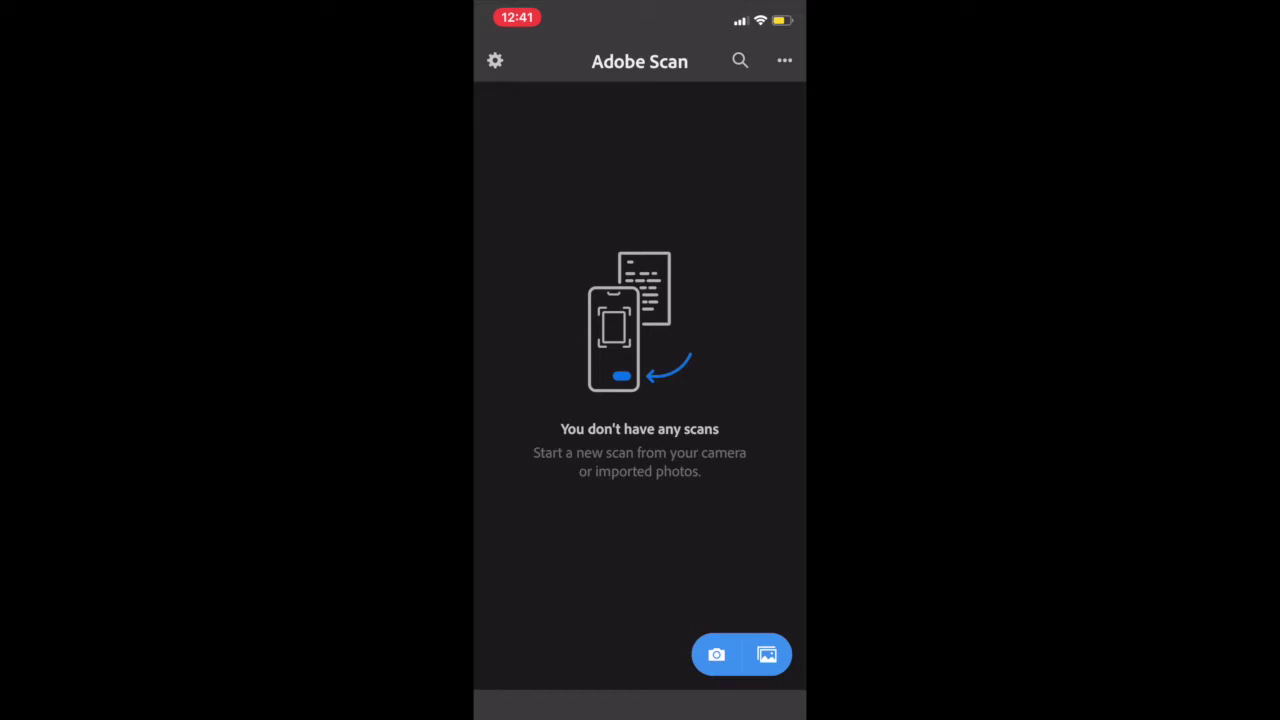
# - Capture the handwritten page with the camera and accept its detected page borders
pyautogui.click(716, 654)
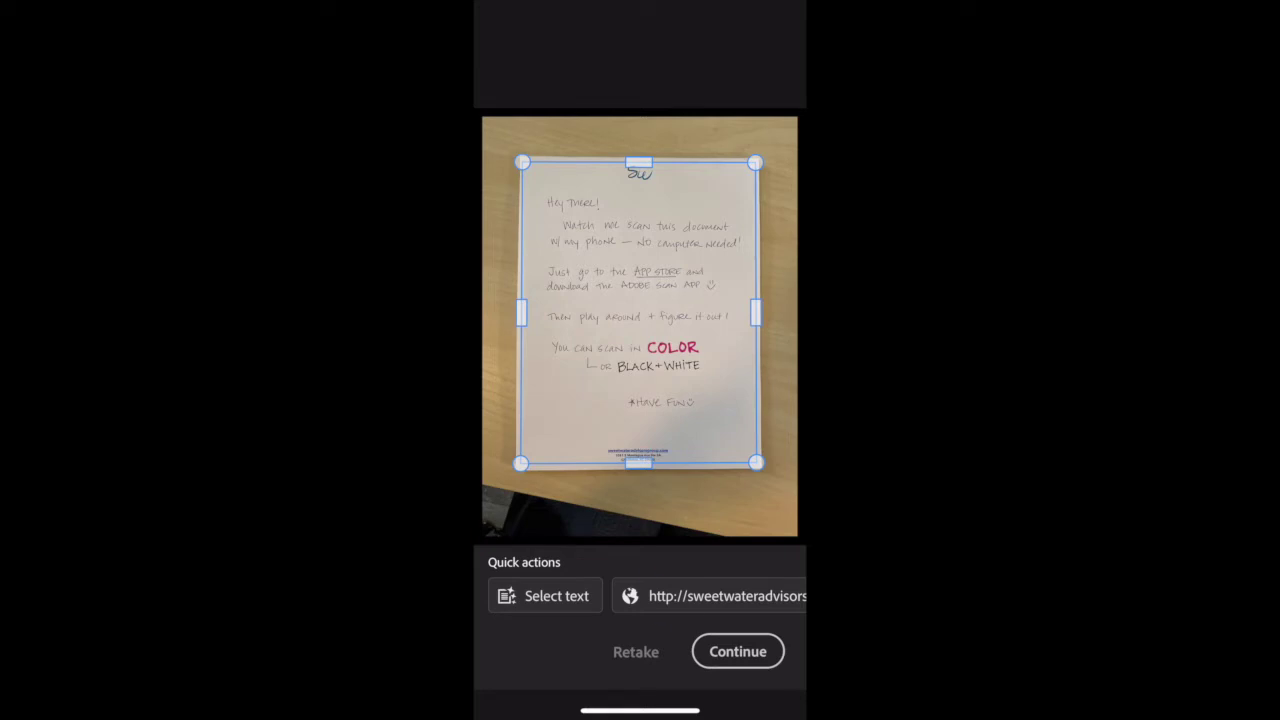
pyautogui.click(738, 651)
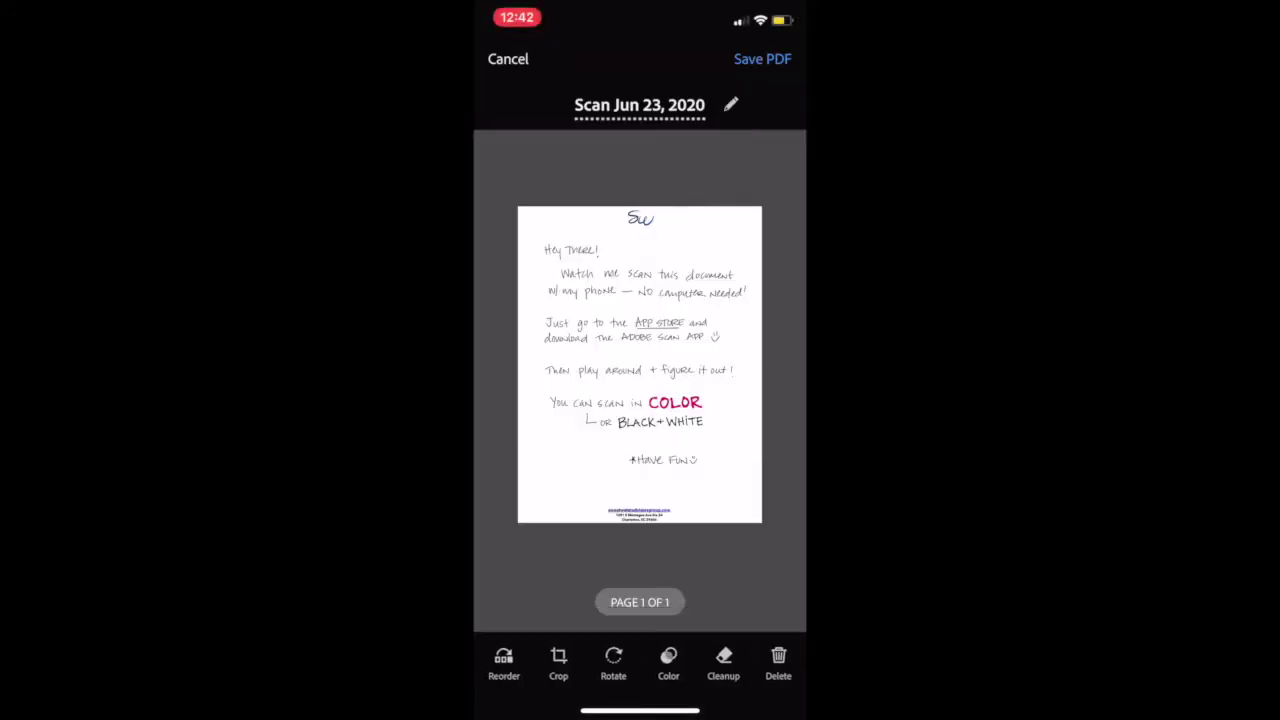
# - Rotate the scanned page a quarter turn, then turn it back upright
pyautogui.hscroll(1, 640, 665)
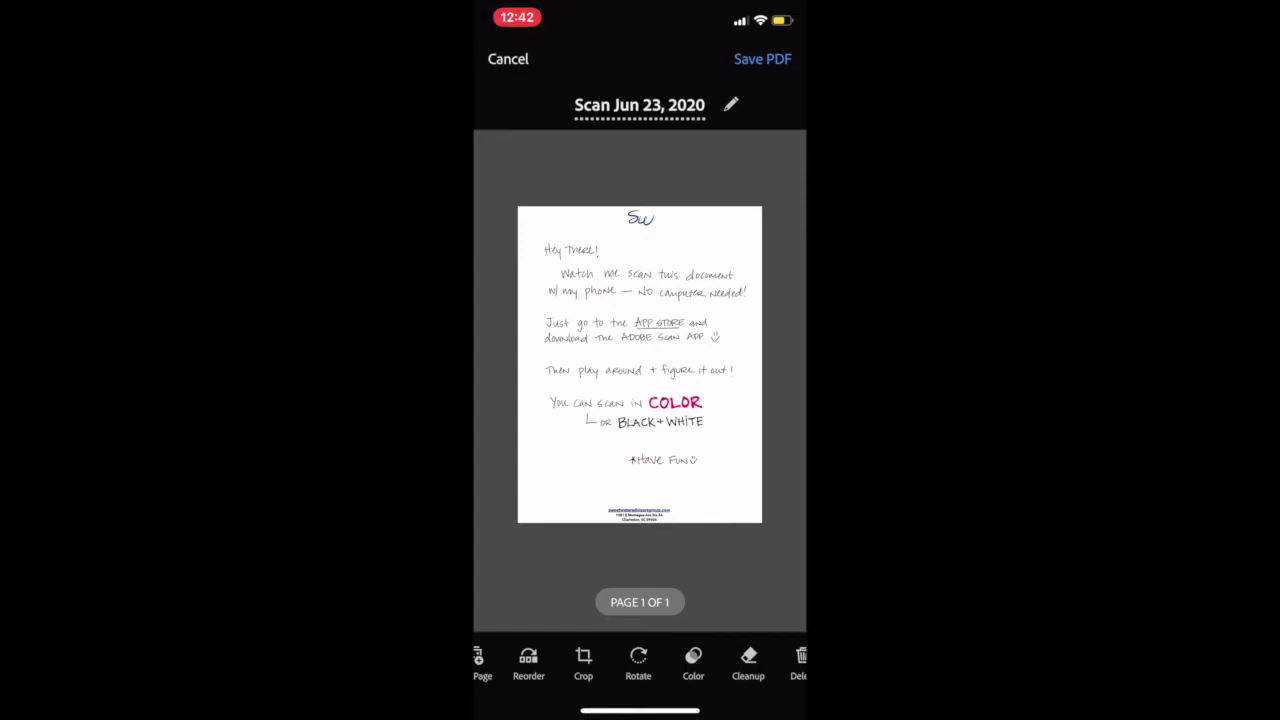
pyautogui.click(638, 660)
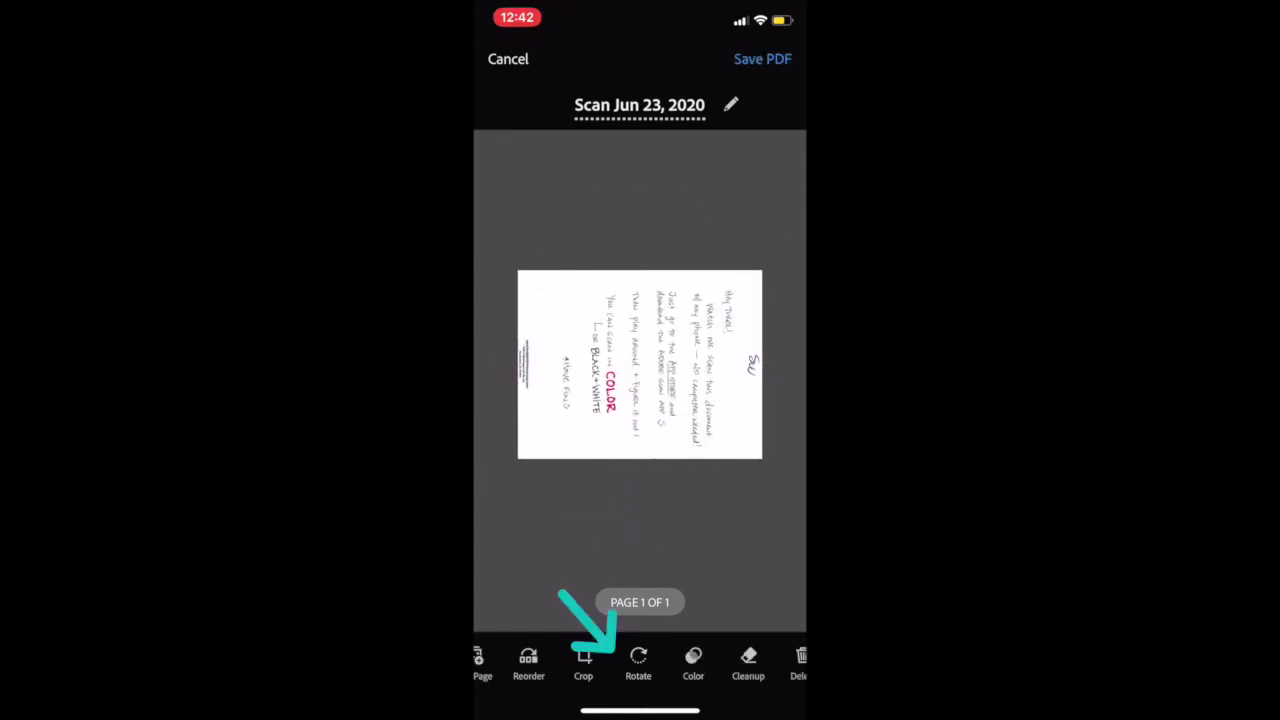
pyautogui.click(638, 660)
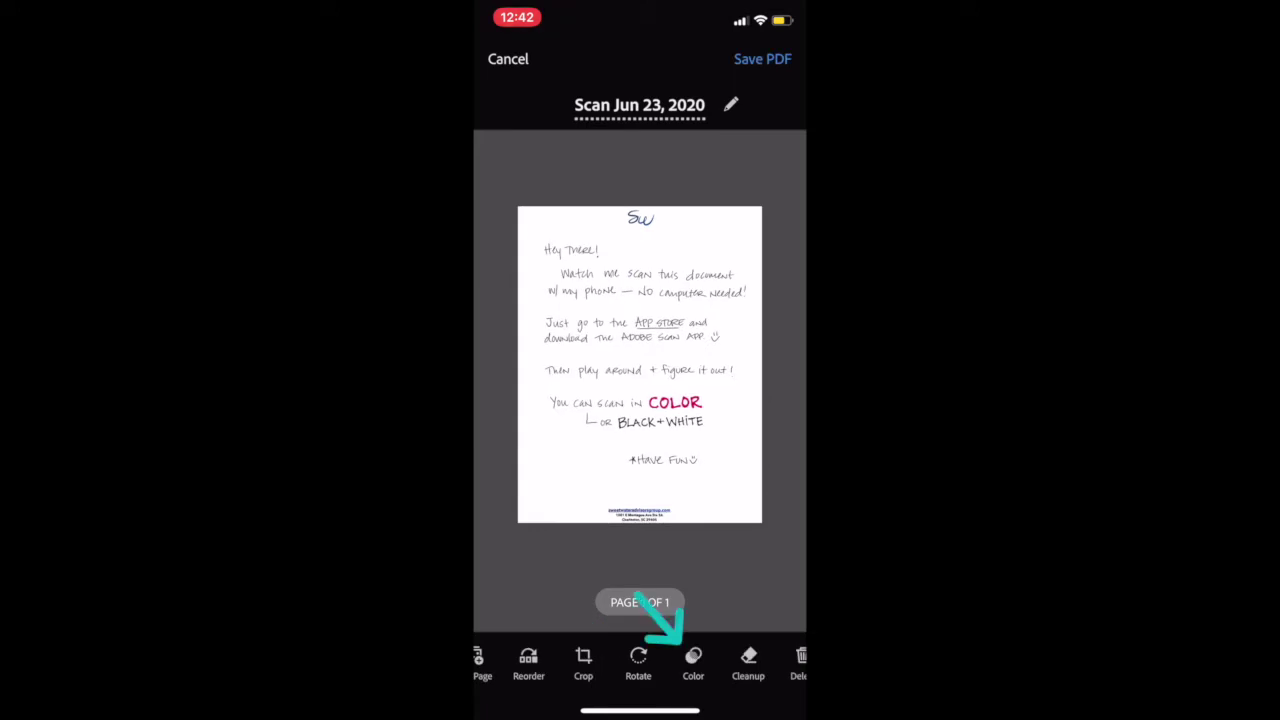
# - Try the grayscale colour filter, then return the page to its original colours
pyautogui.click(693, 660)
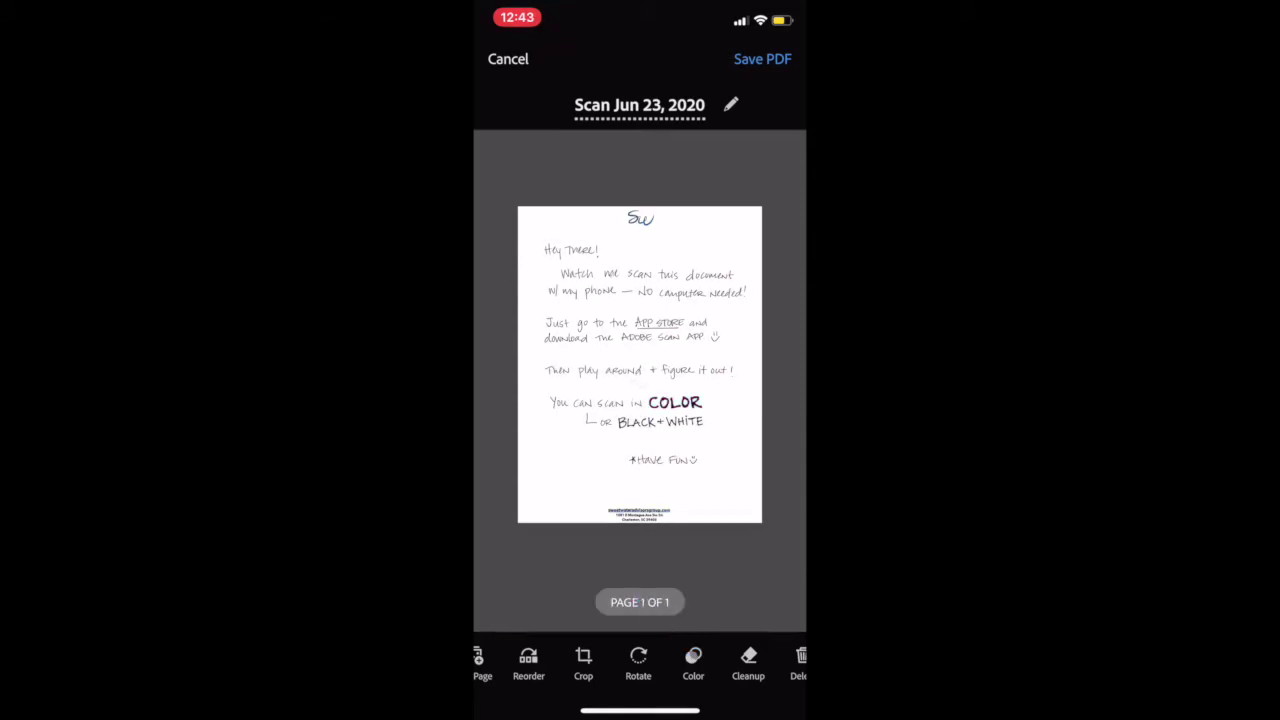
pyautogui.click(693, 660)
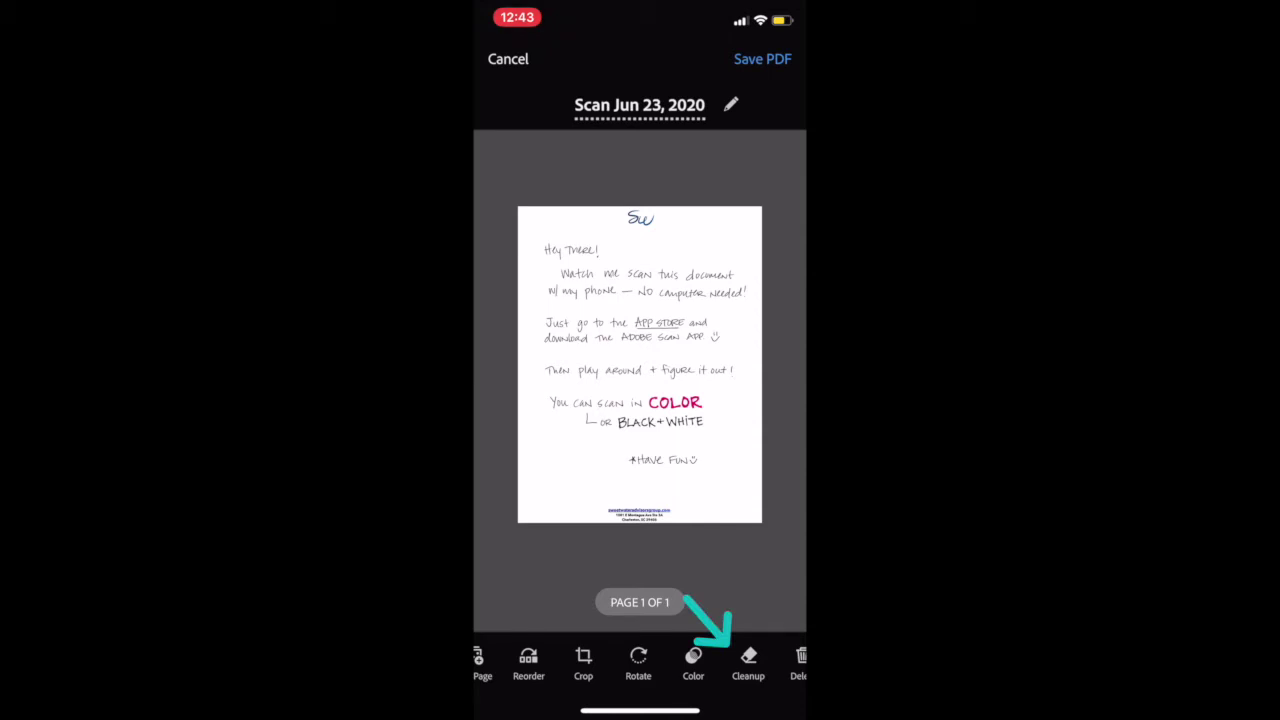
pyautogui.click(748, 660)
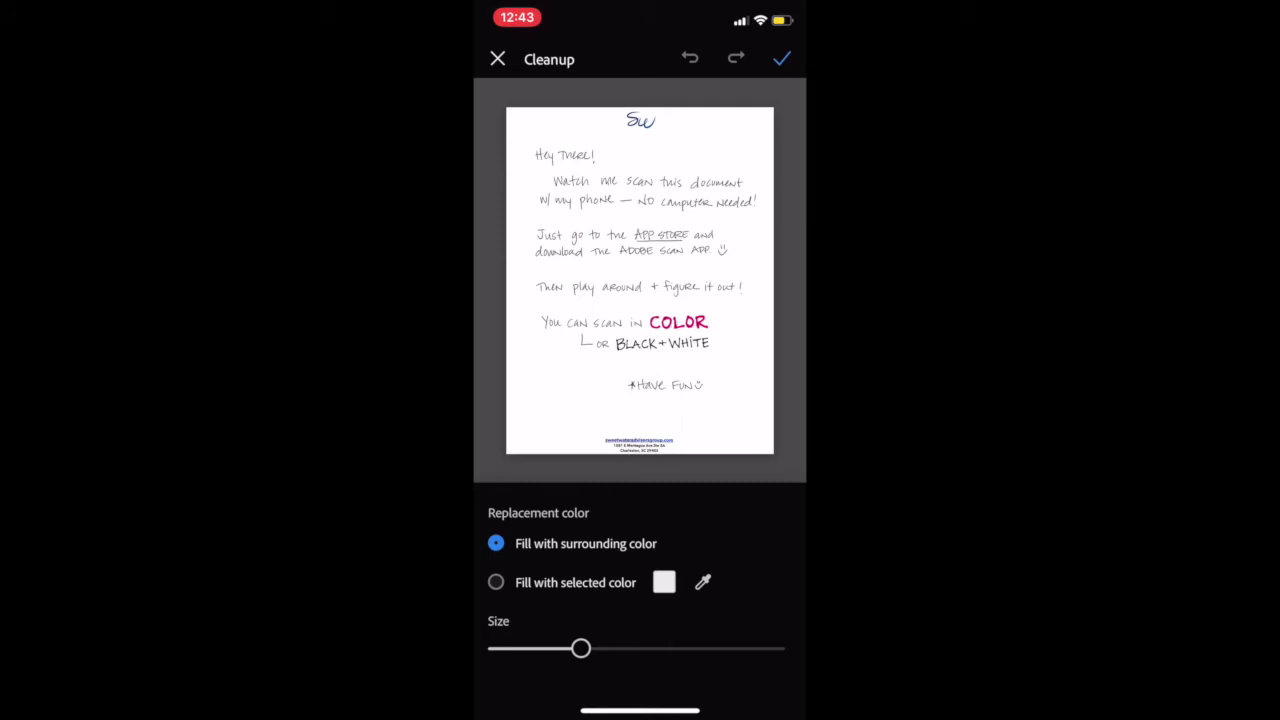
# - Erase the '*Have Fun' line with Cleanup, undoing and redoing the brush, and apply it
pyautogui.moveTo(628, 385); pyautogui.dragTo(720, 386)
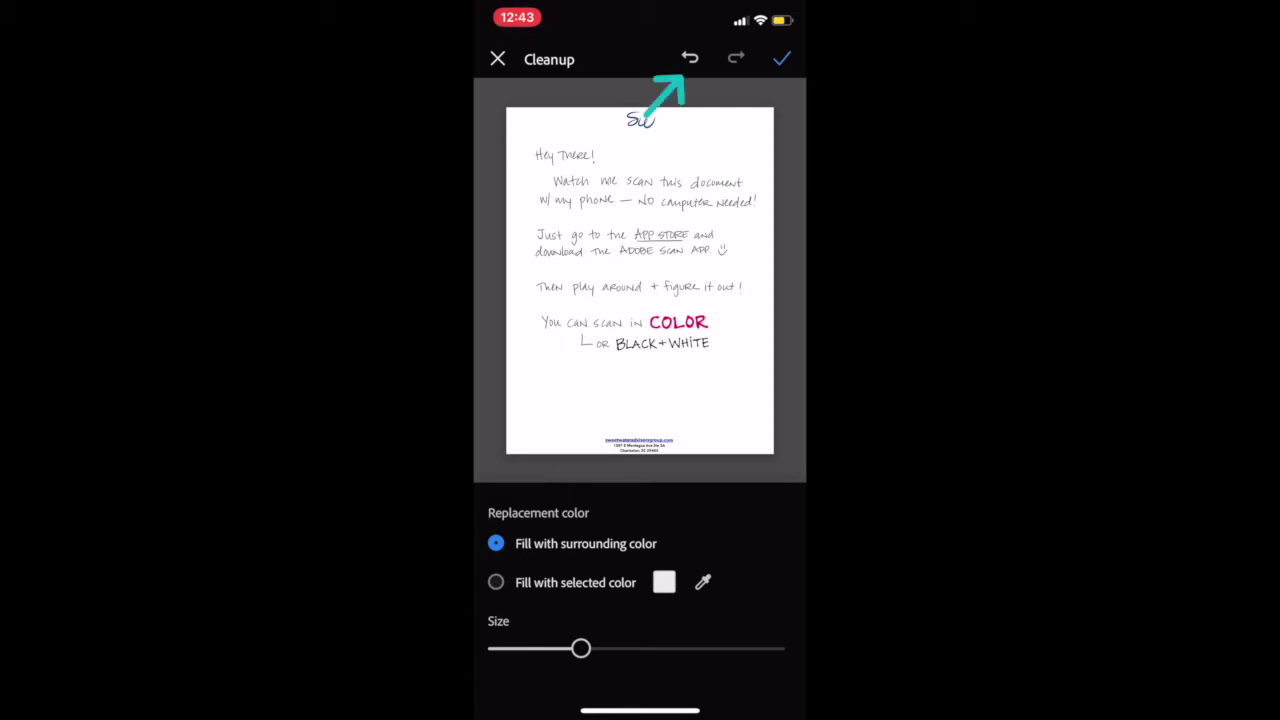
pyautogui.click(690, 58)
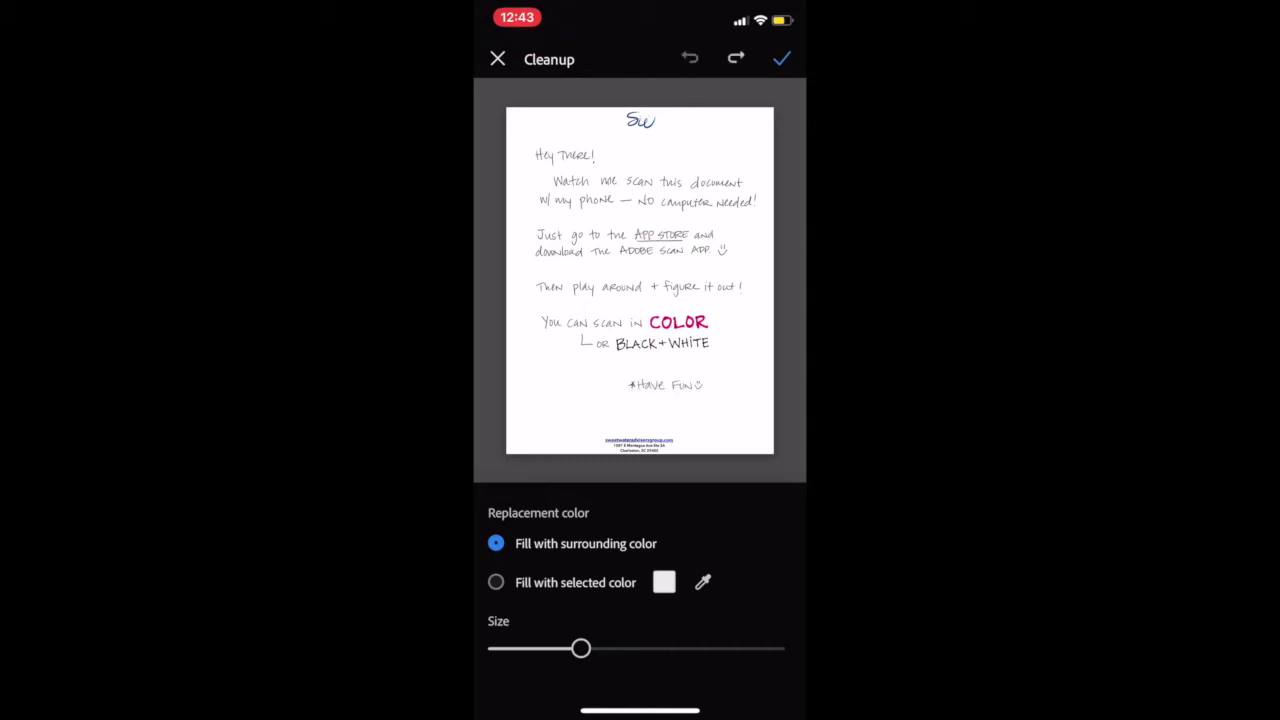
pyautogui.moveTo(628, 384); pyautogui.dragTo(724, 392)
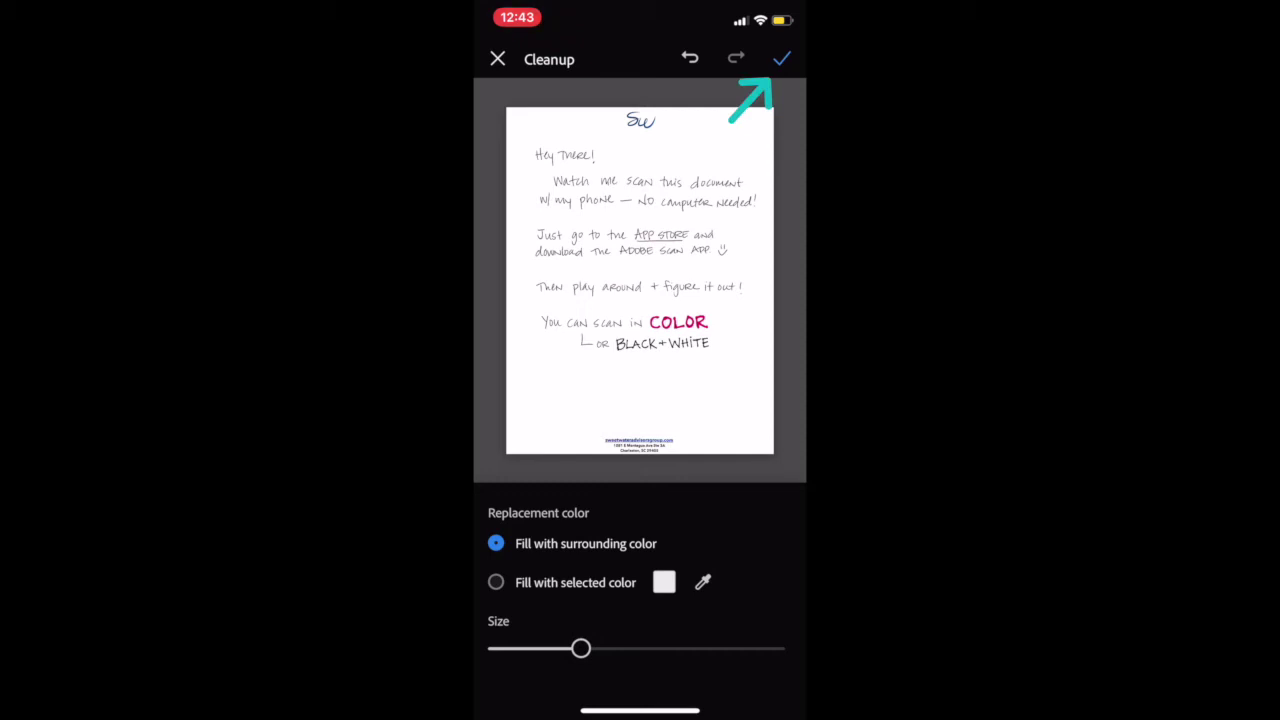
pyautogui.click(781, 59)
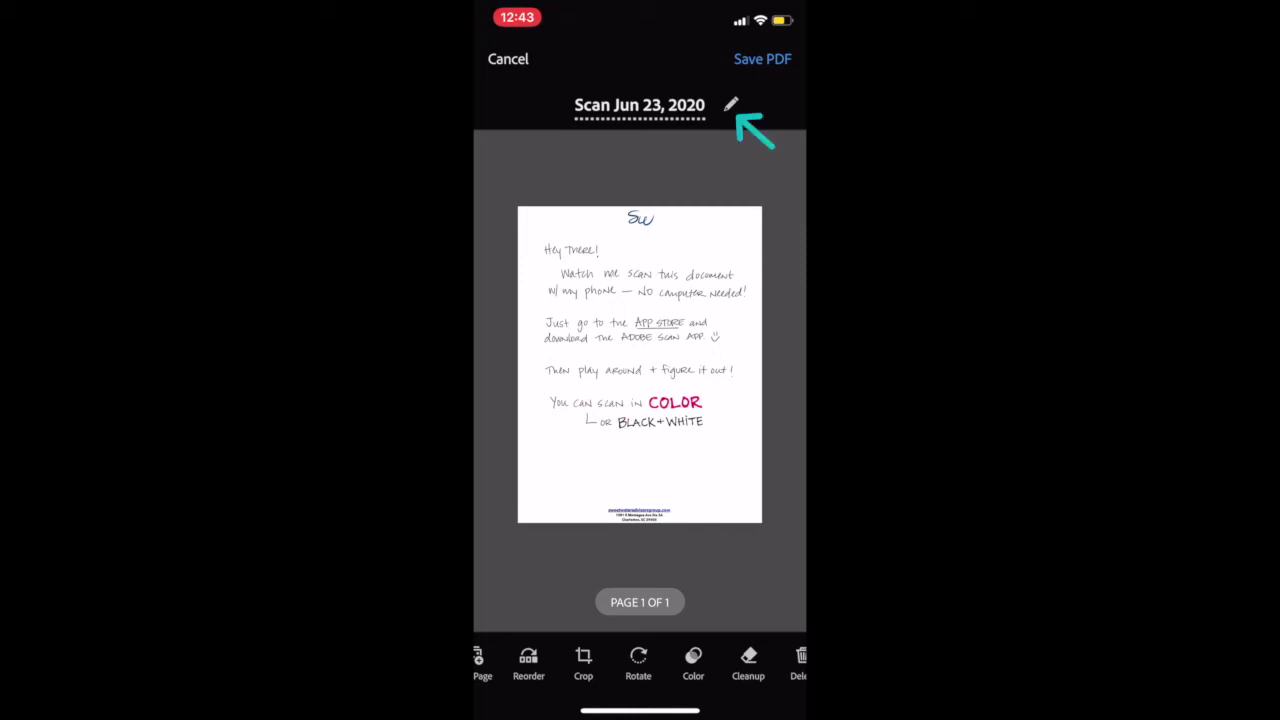
pyautogui.click(731, 104)
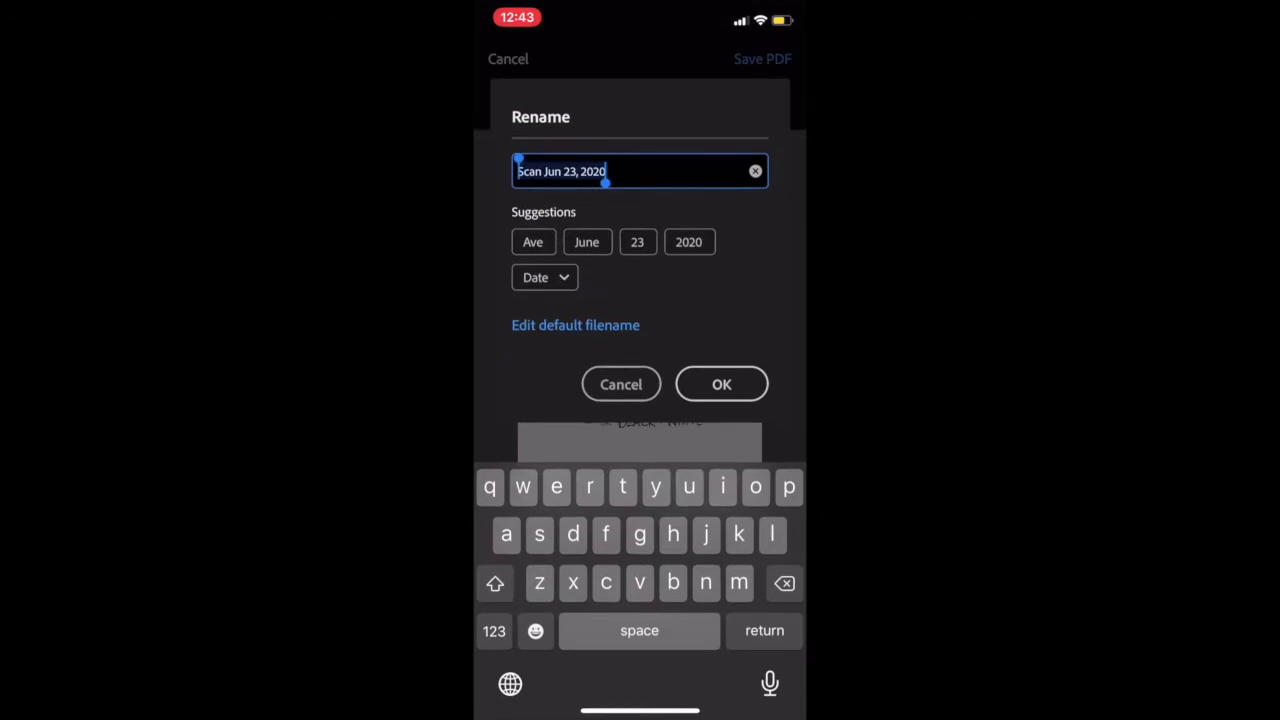
# - Rename the scan to 'adobe scan' and save it as a PDF
pyautogui.press('BackSpace')
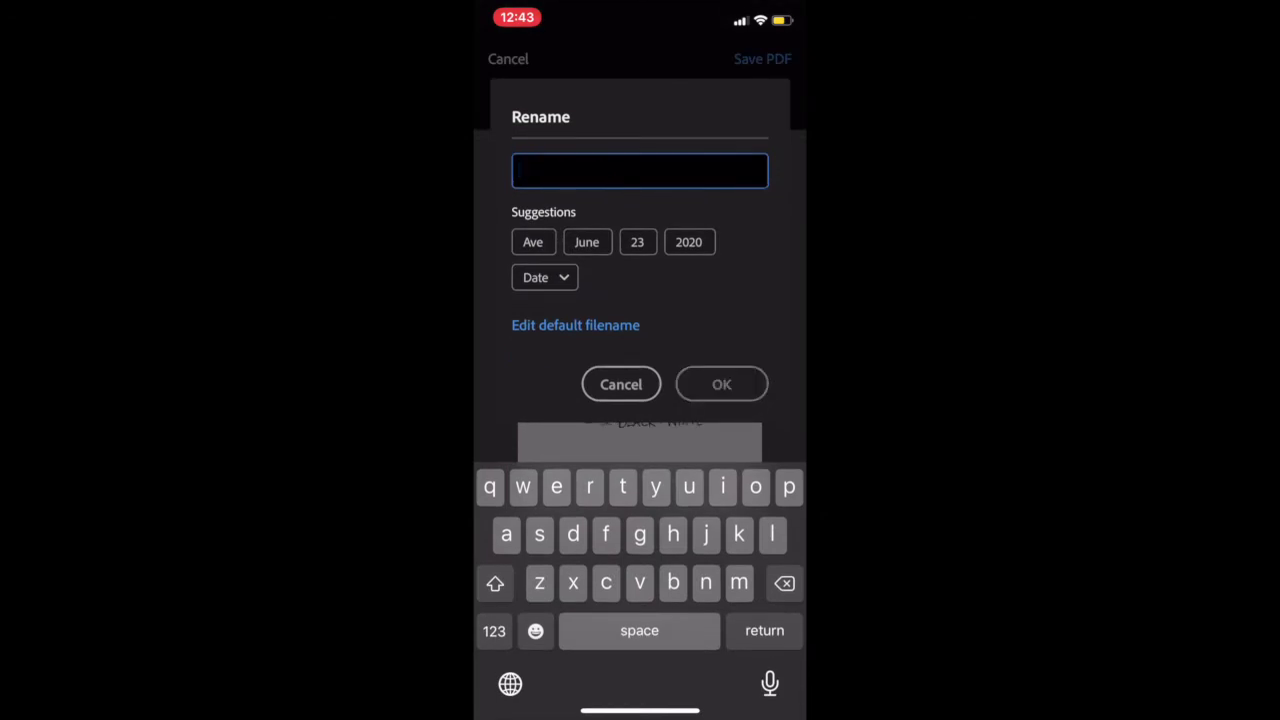
pyautogui.write('adob')
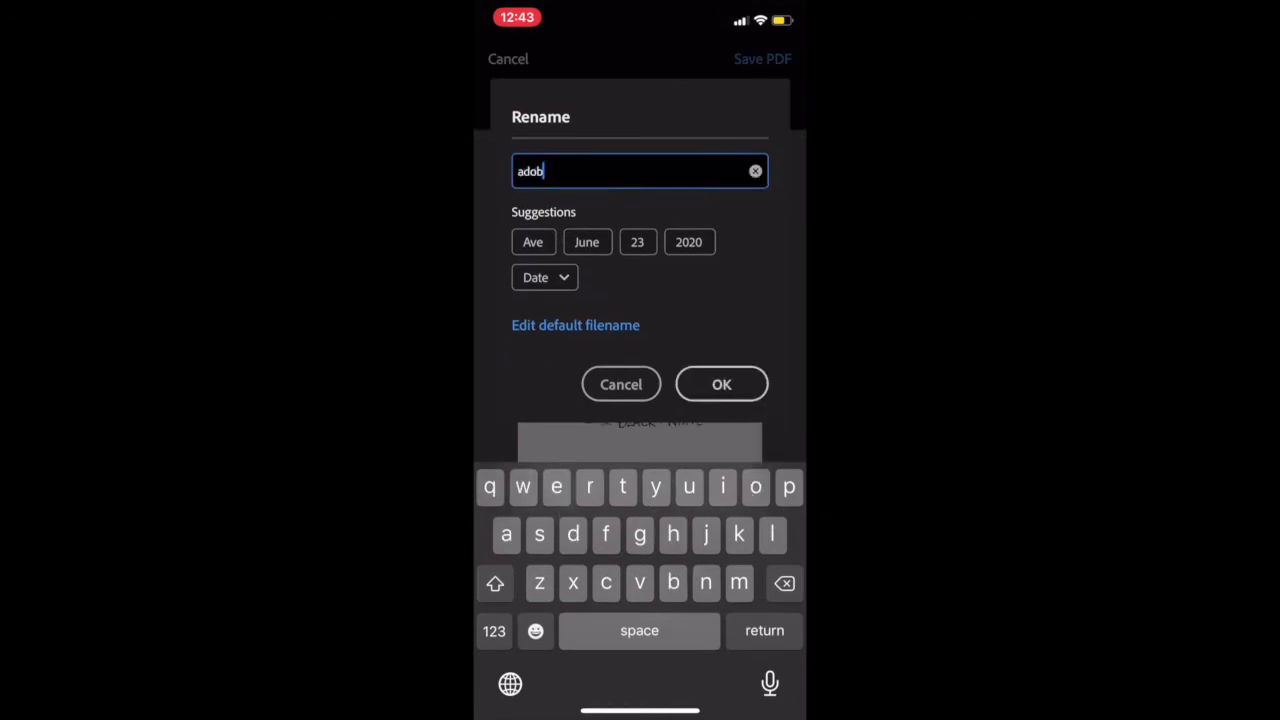
pyautogui.write('e scan')
pyautogui.press('Return')
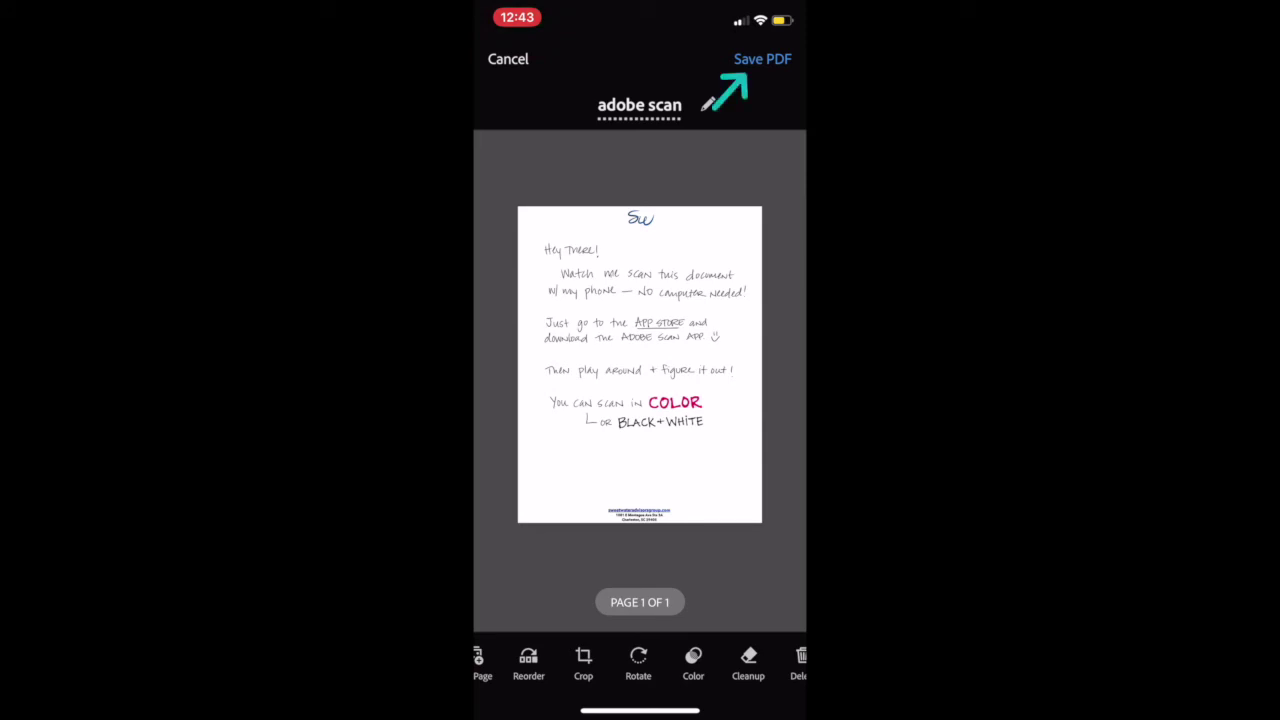
pyautogui.click(762, 59)
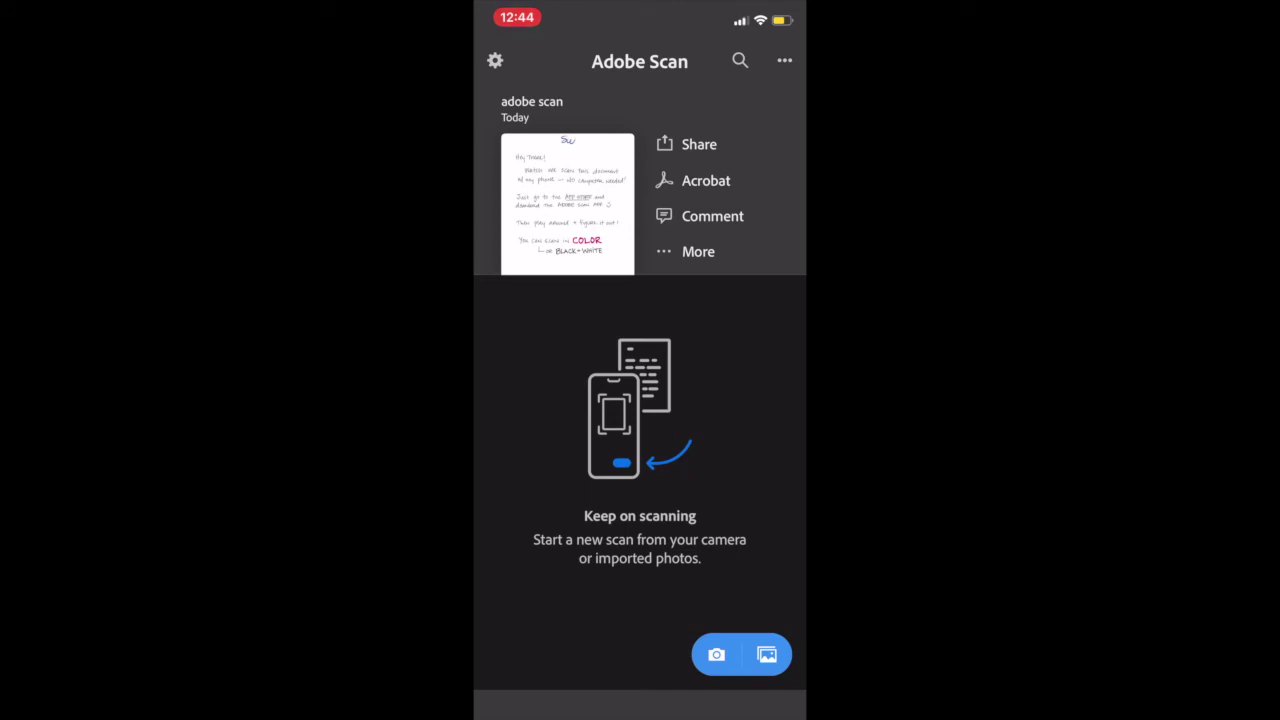
pyautogui.click(698, 251)
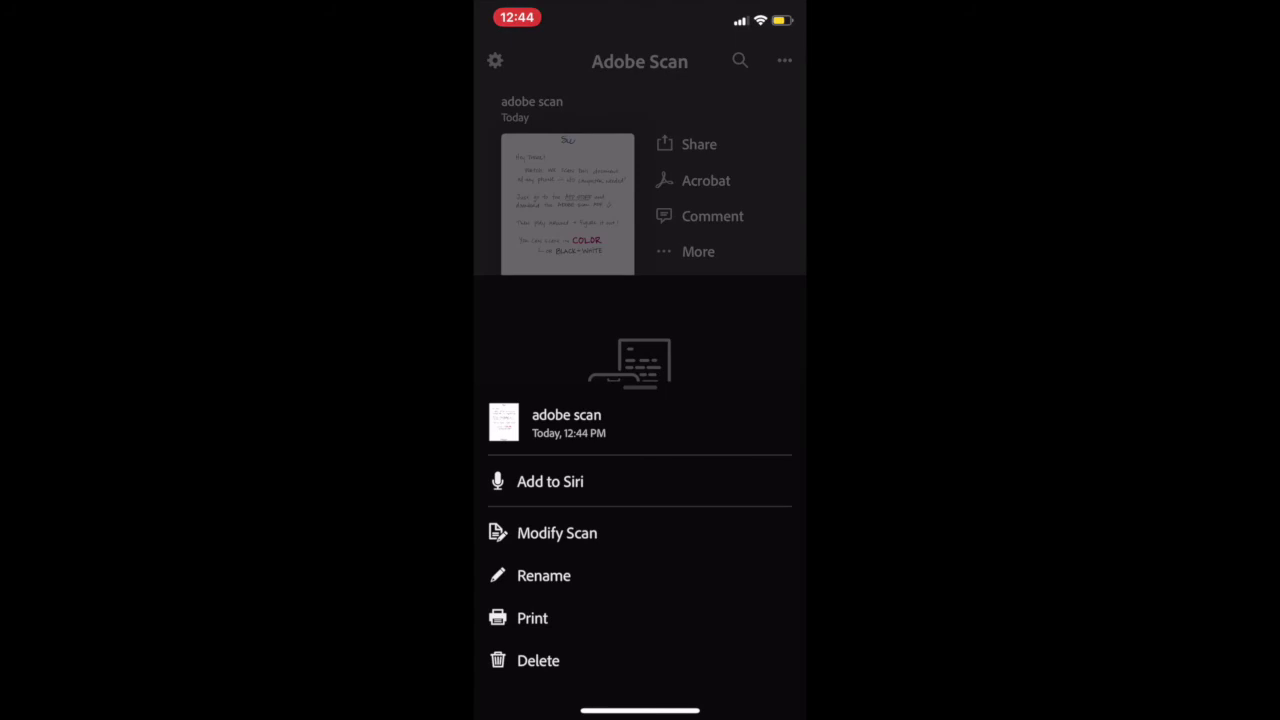
# - Share a copy of the 'adobe scan' PDF and expand the iOS share sheet
pyautogui.click(640, 300)
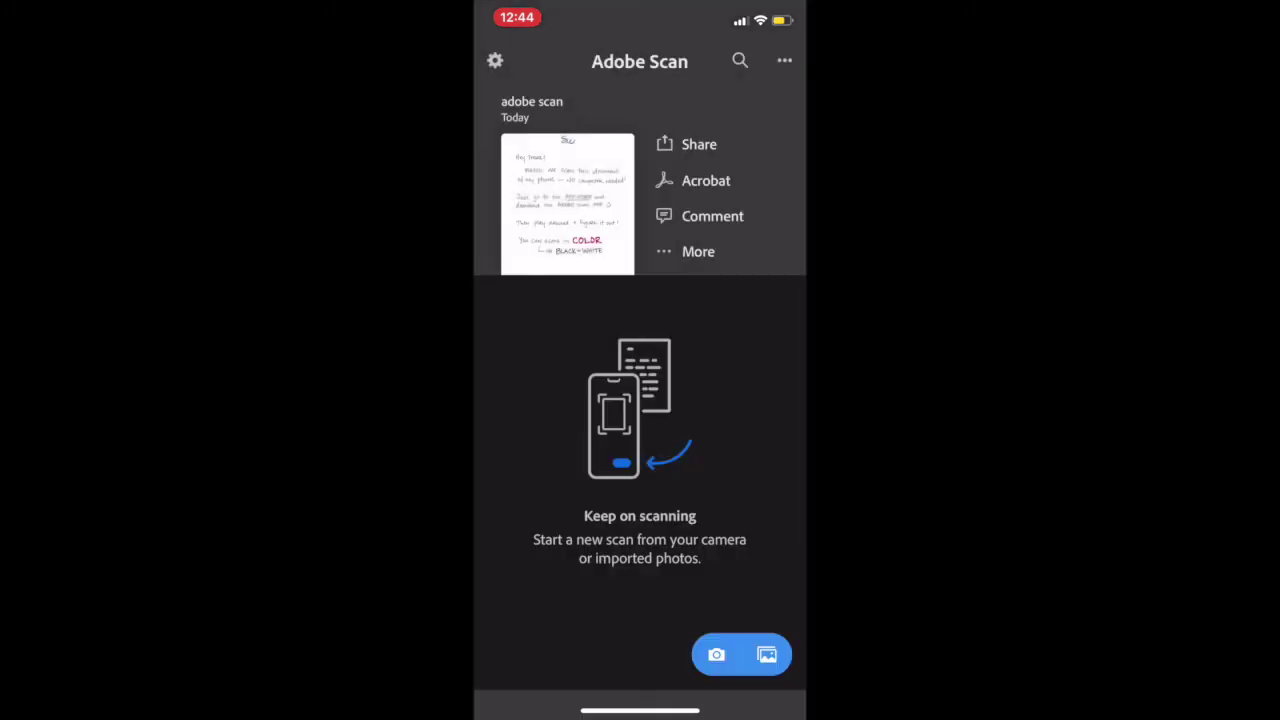
pyautogui.click(699, 144)
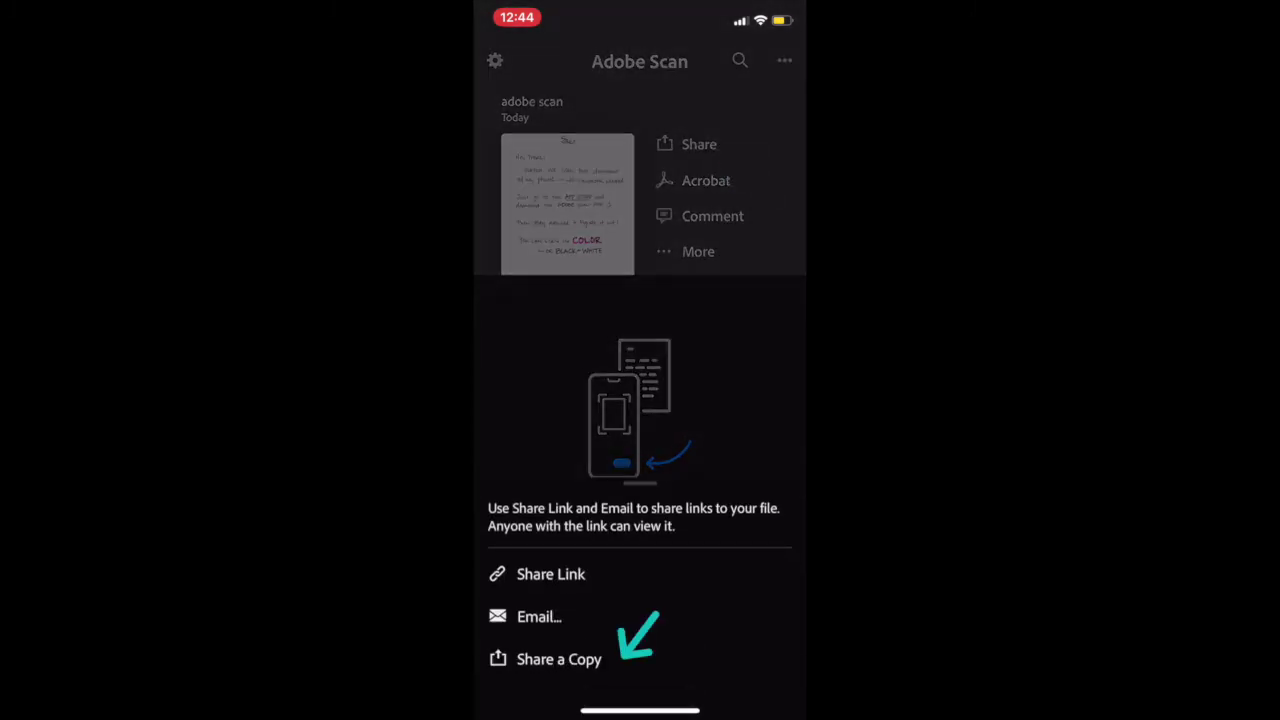
pyautogui.click(559, 659)
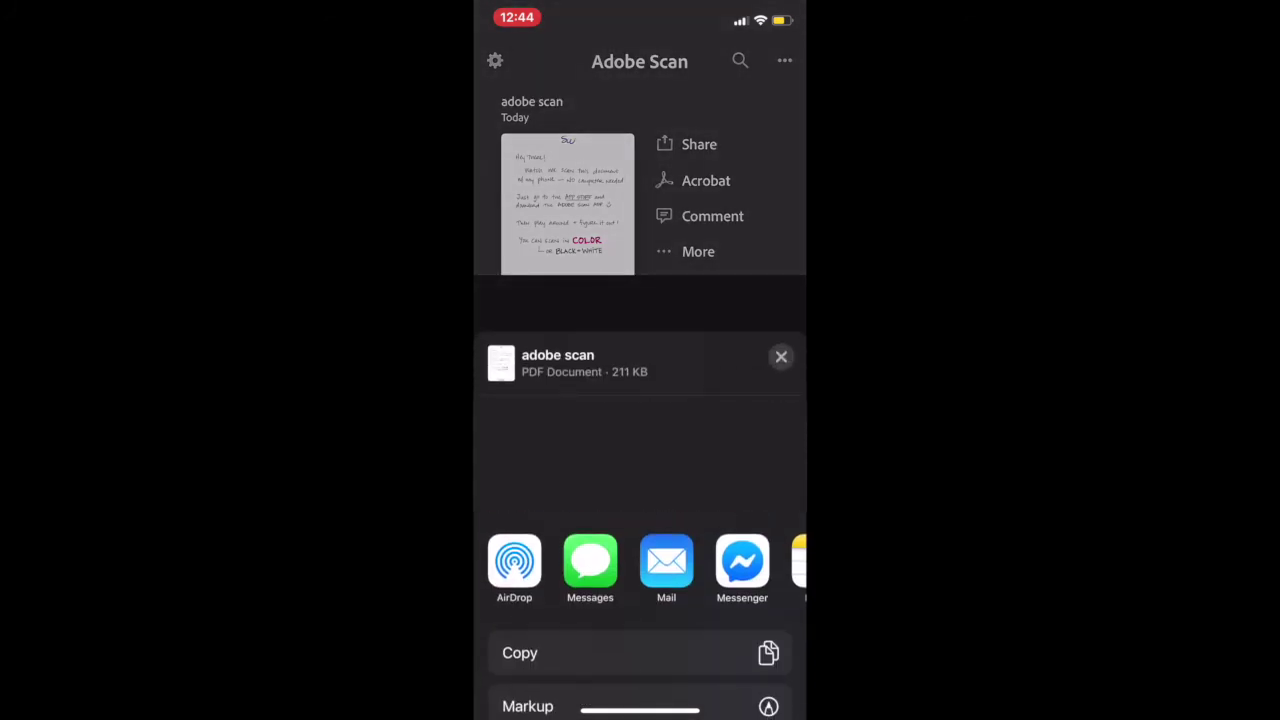
pyautogui.scroll(-5, 640, 500)
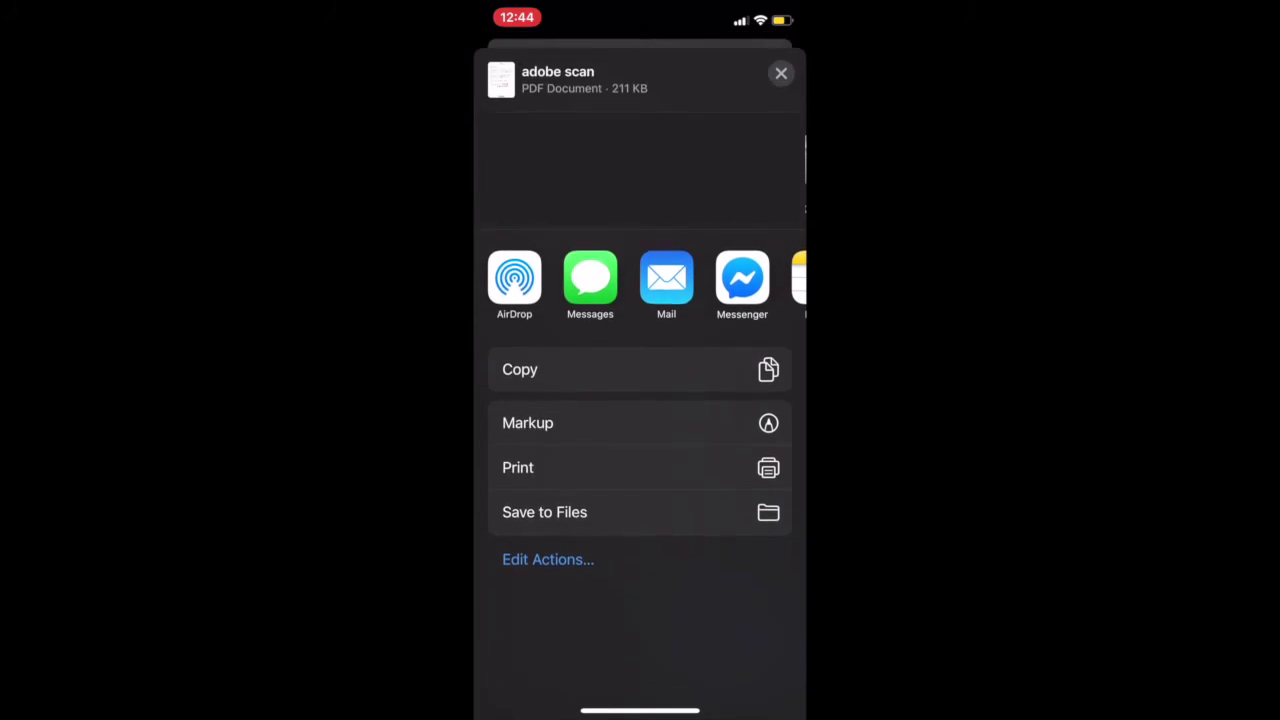
# - Save the PDF through Save to Files into iCloud Drive's Desktop folder
pyautogui.click(640, 512)
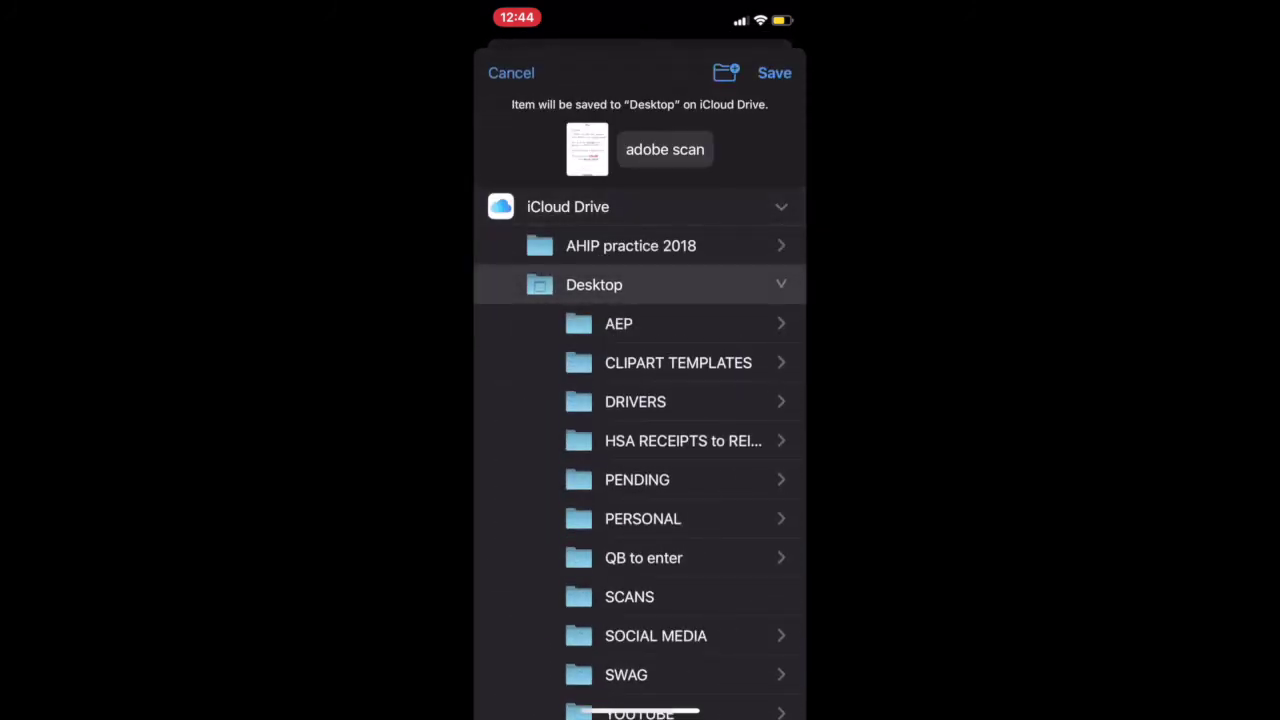
pyautogui.click(774, 73)
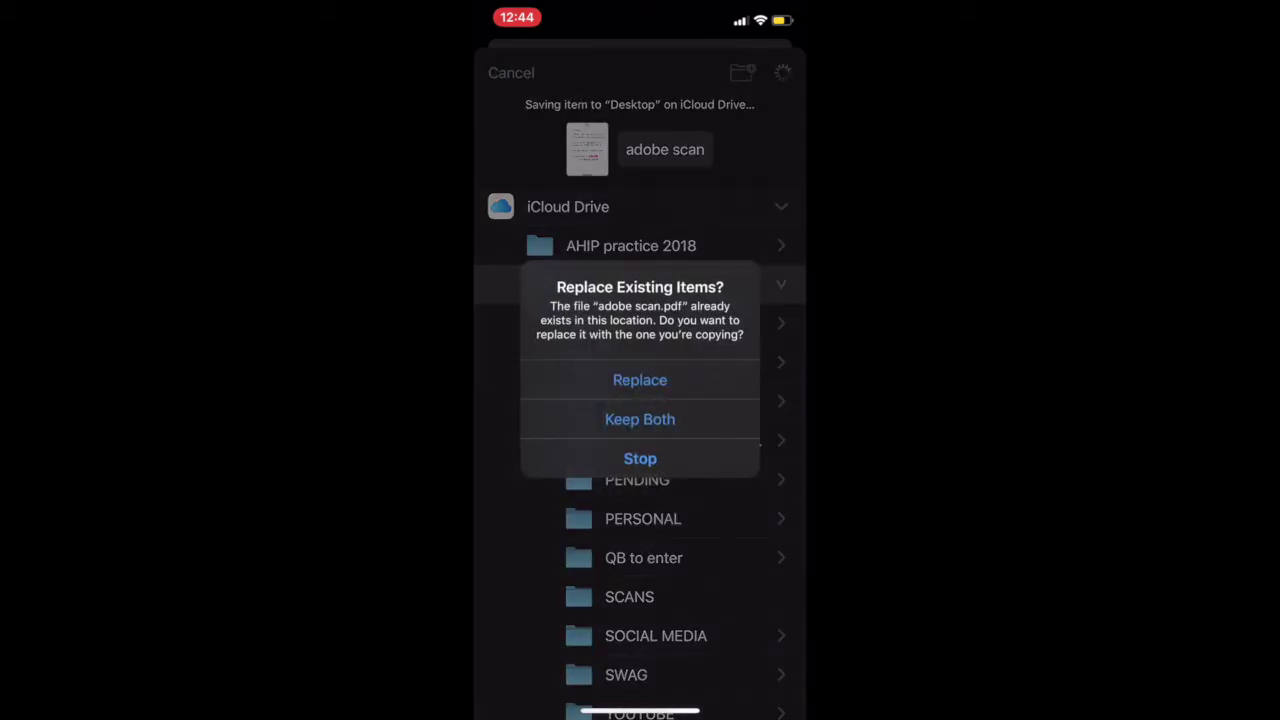